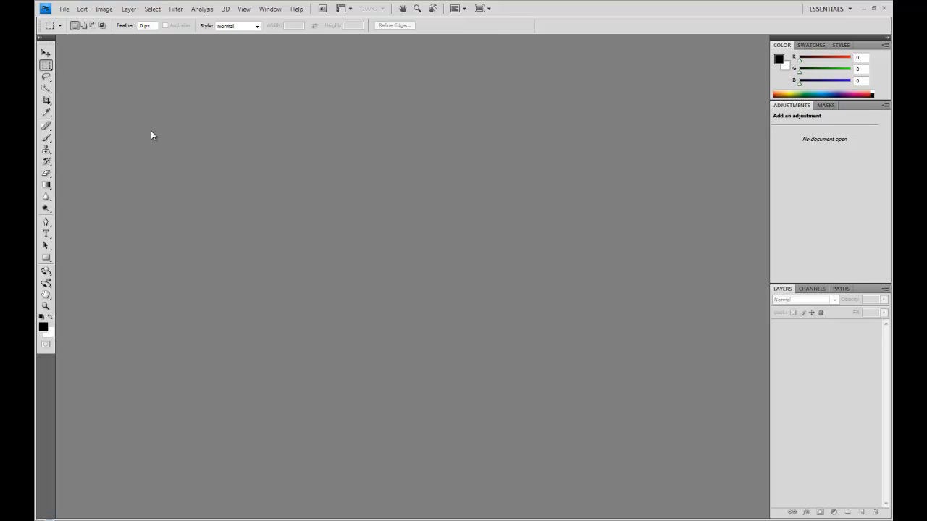
# Open the raw photo 20100614 0010.CR2 from the RAW folder in Camera Raw
pyautogui.click(63, 9)
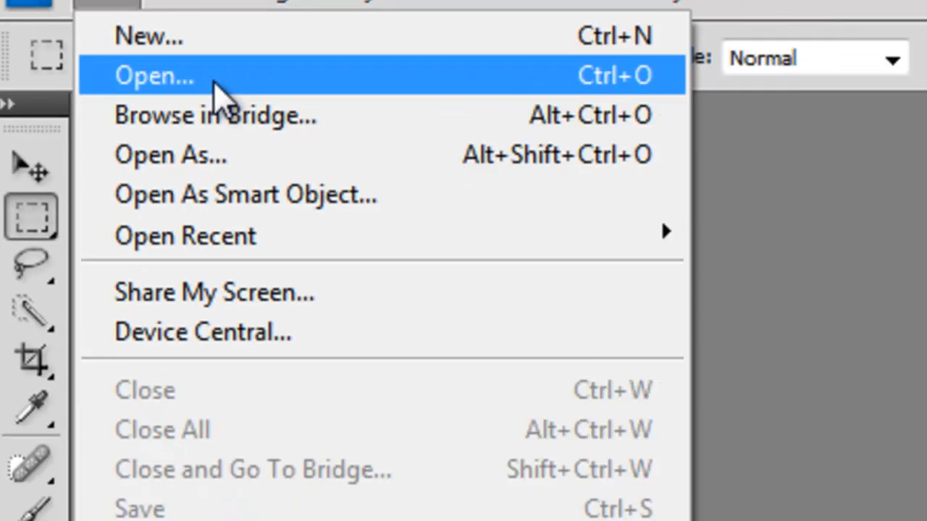
pyautogui.click(214, 81)
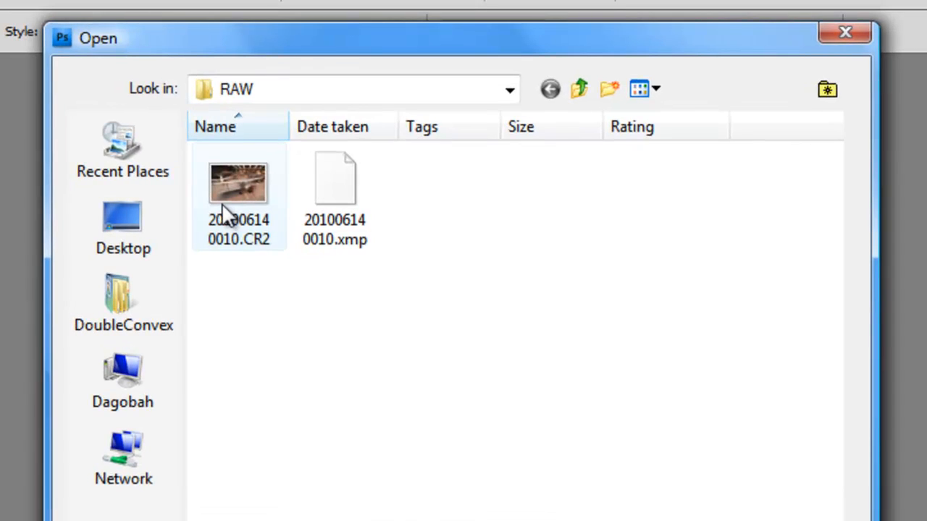
pyautogui.click(224, 214)
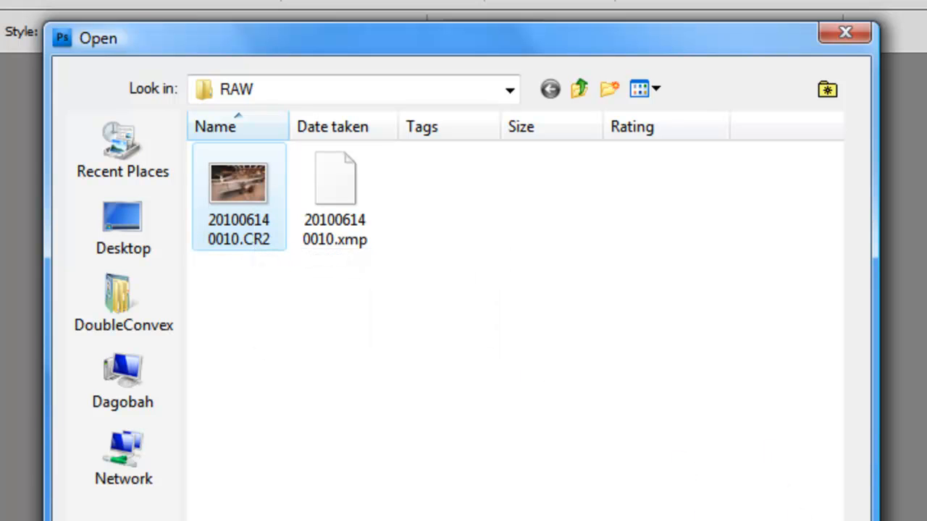
pyautogui.click(747, 505)
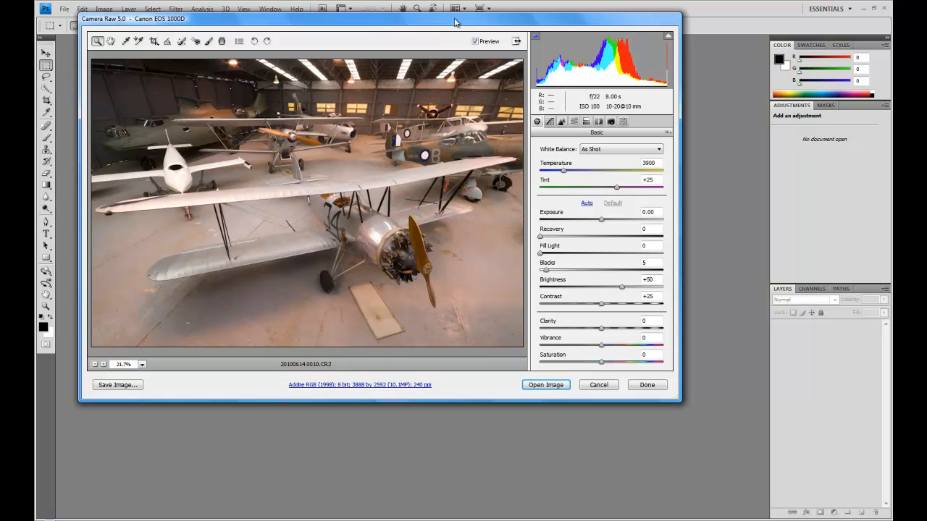
pyautogui.moveTo(455, 22); pyautogui.dragTo(496, 52)
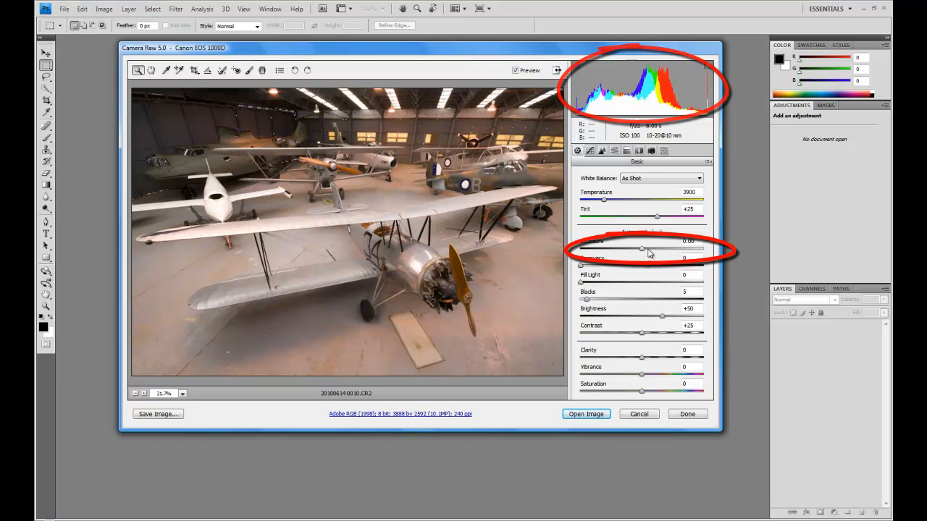
# Try the photo's exposure at about +2 and at -0.20 to compare the effect on the histogram
pyautogui.moveTo(643, 249); pyautogui.dragTo(675, 256)
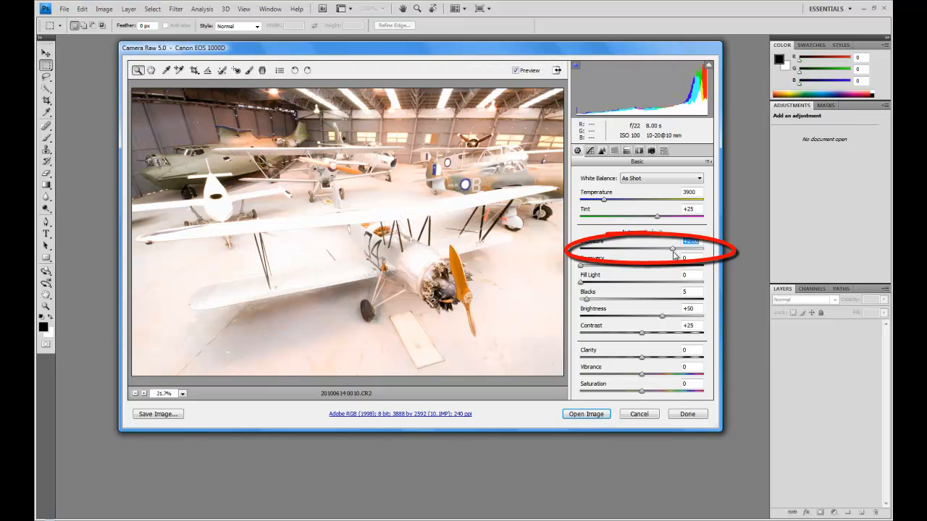
pyautogui.moveTo(673, 255); pyautogui.dragTo(642, 254)
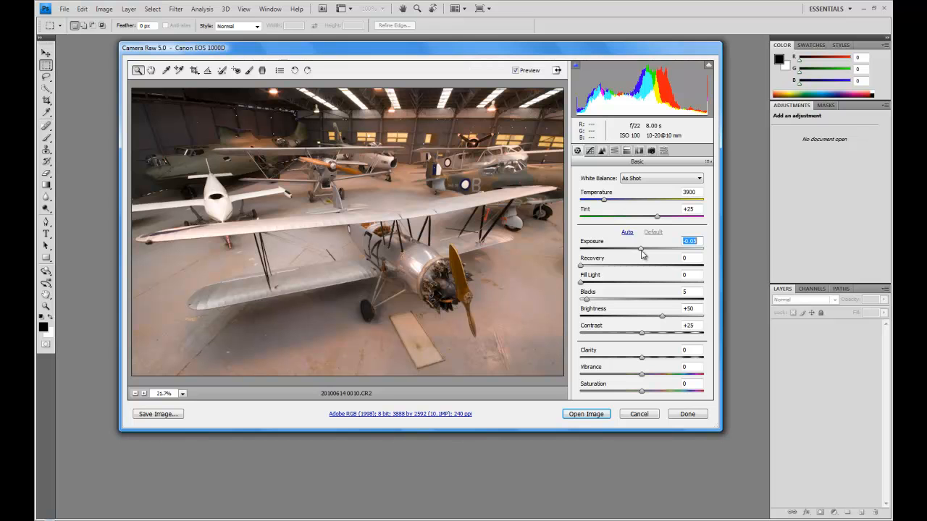
pyautogui.moveTo(641, 254); pyautogui.dragTo(639, 255)
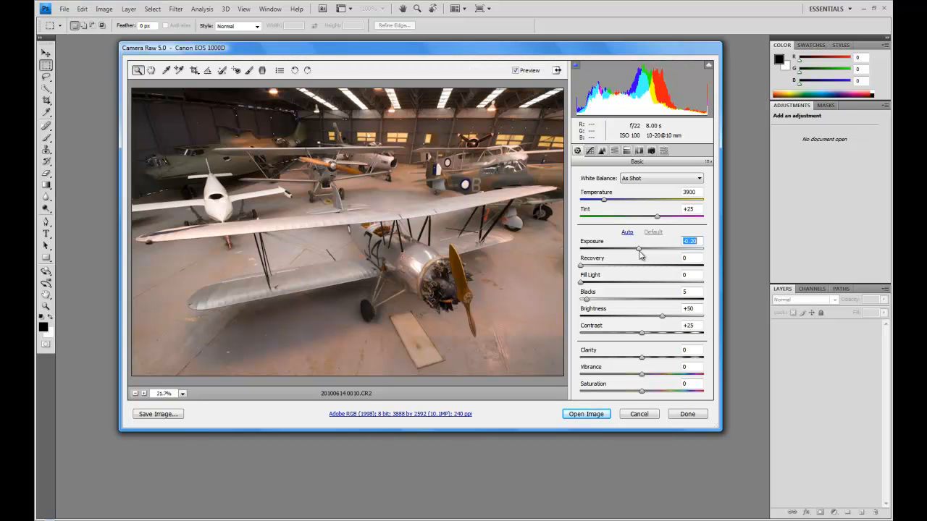
# Set the exposure to -4.00 and save a JPEG copy with "Exposure -4.00" after the document name
pyautogui.write('-4.')
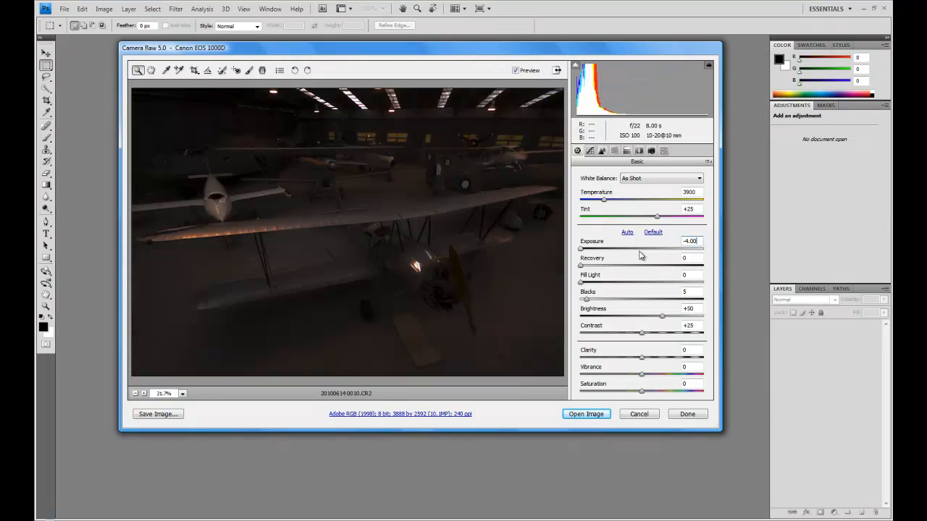
pyautogui.click(176, 415)
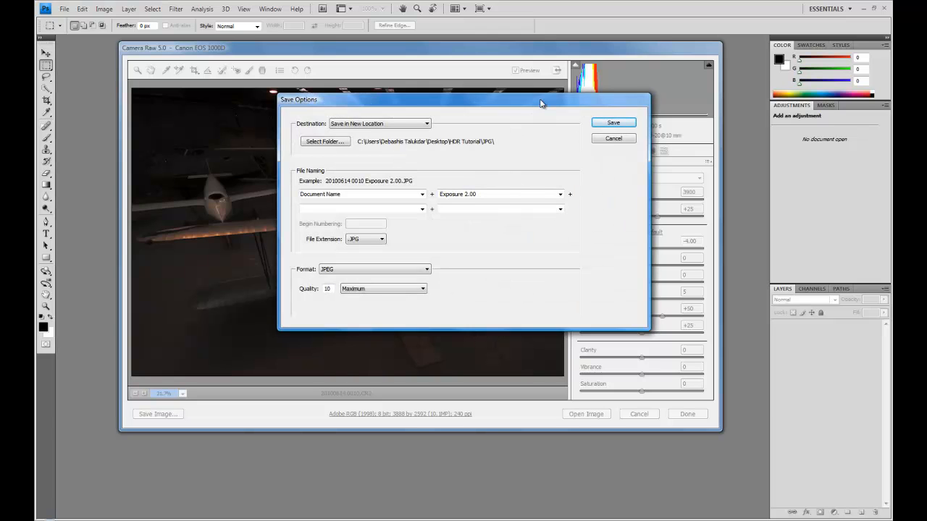
pyautogui.moveTo(541, 103); pyautogui.dragTo(541, 112)
pyautogui.doubleClick(504, 201)
pyautogui.click(504, 200)
pyautogui.press('Left')
pyautogui.press('Left')
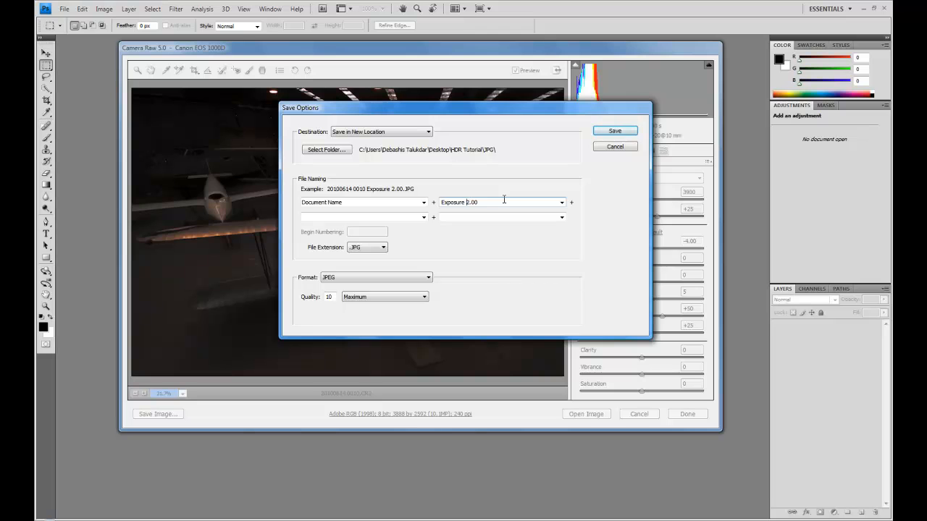
pyautogui.write('-4')
pyautogui.press('Return')
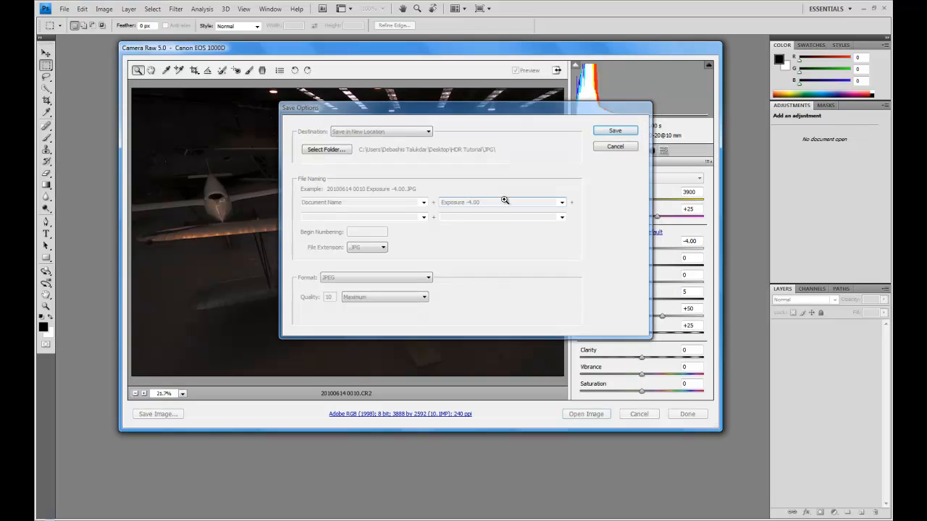
# Set the raw photo's exposure to -3.33
pyautogui.click(700, 241)
pyautogui.hotkey('shift', 'Left')
pyautogui.hotkey('shift', 'Left')
pyautogui.hotkey('shift', 'Left')
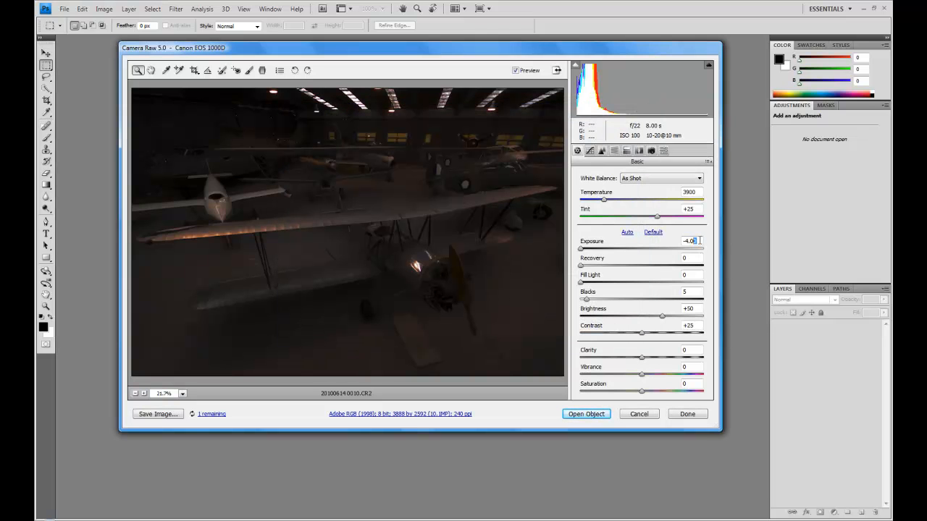
pyautogui.hotkey('shift', 'Left')
pyautogui.write('-3.3')
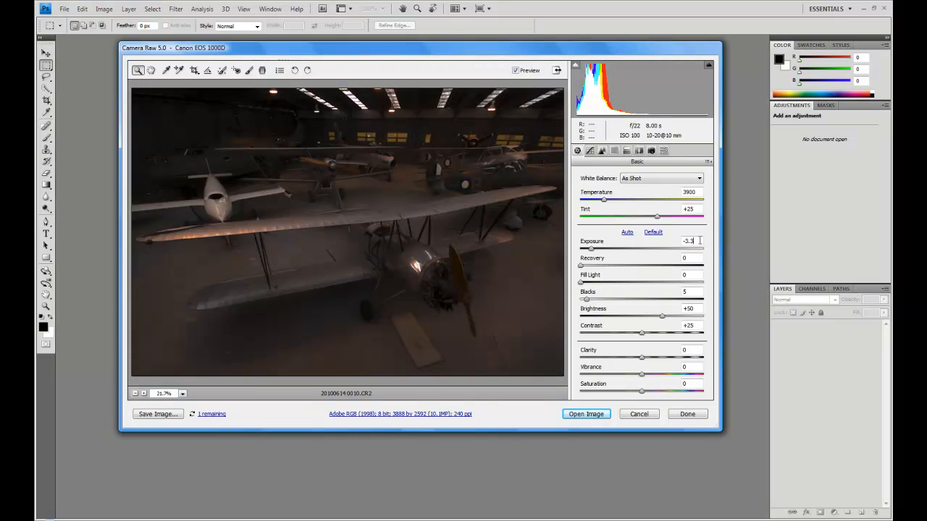
pyautogui.write('3')
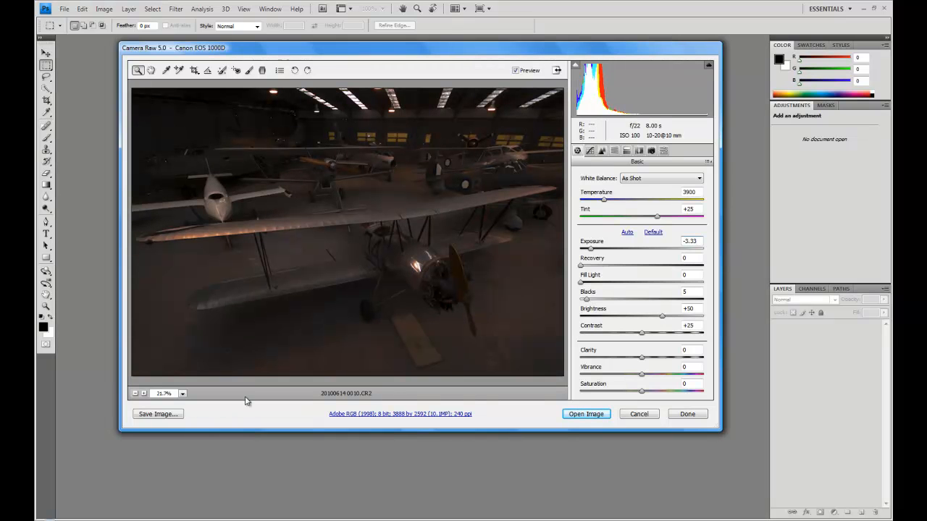
# Save a JPEG copy with "Exposure -3.33" after the document name
pyautogui.click(161, 414)
pyautogui.click(491, 194)
pyautogui.click(491, 194)
pyautogui.write('3.33')
pyautogui.press('Return')
# Set the exposure to -2.67 and save a JPEG copy with "Exposure -2.67" after the document name
pyautogui.doubleClick(699, 241)
pyautogui.write('-2.67')
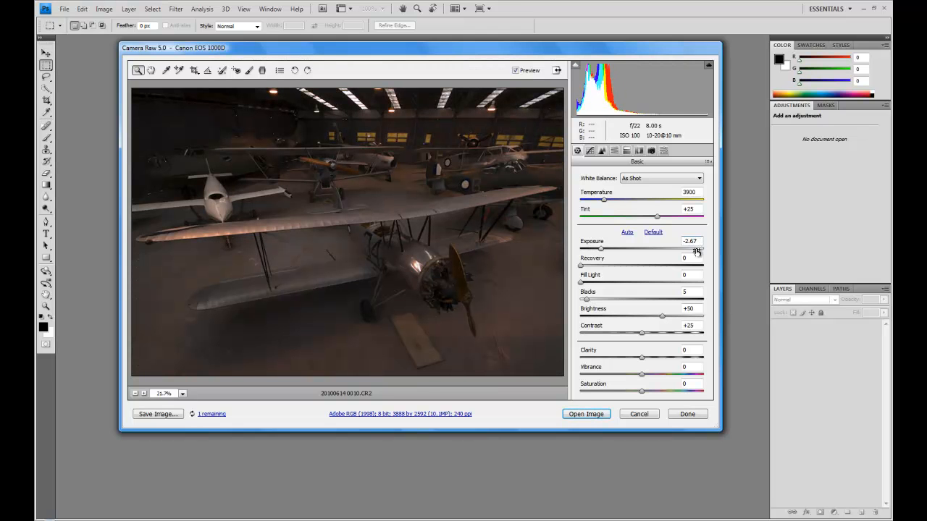
pyautogui.click(159, 415)
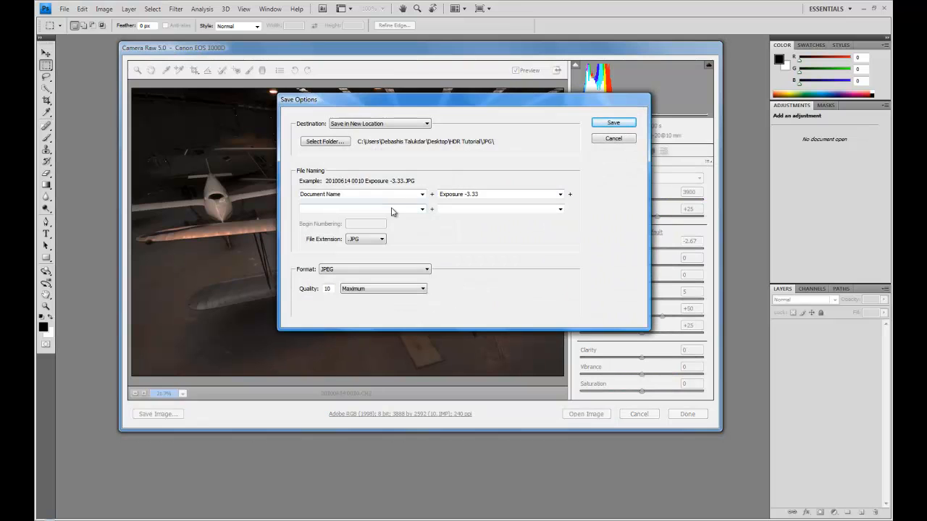
pyautogui.click(511, 194)
pyautogui.click(511, 194)
pyautogui.hotkey('shift', 'Left')
pyautogui.hotkey('shift', 'Left')
pyautogui.hotkey('shift', 'Left')
pyautogui.write('2.67')
pyautogui.press('Return')
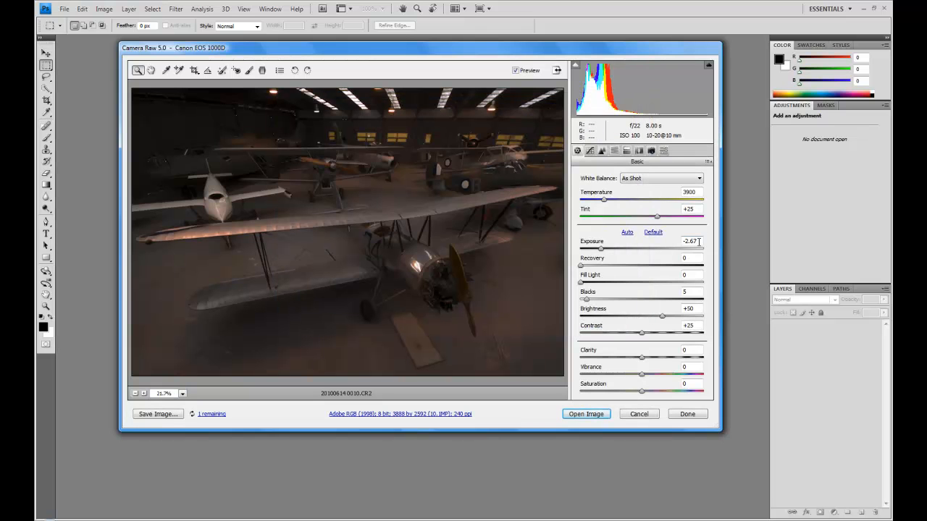
# Set the raw photo's exposure to -2.00
pyautogui.hotkey('shift', 'Left')
pyautogui.hotkey('shift', 'Left')
pyautogui.hotkey('shift', 'Left')
pyautogui.hotkey('shift', 'Left')
pyautogui.write('2.00')
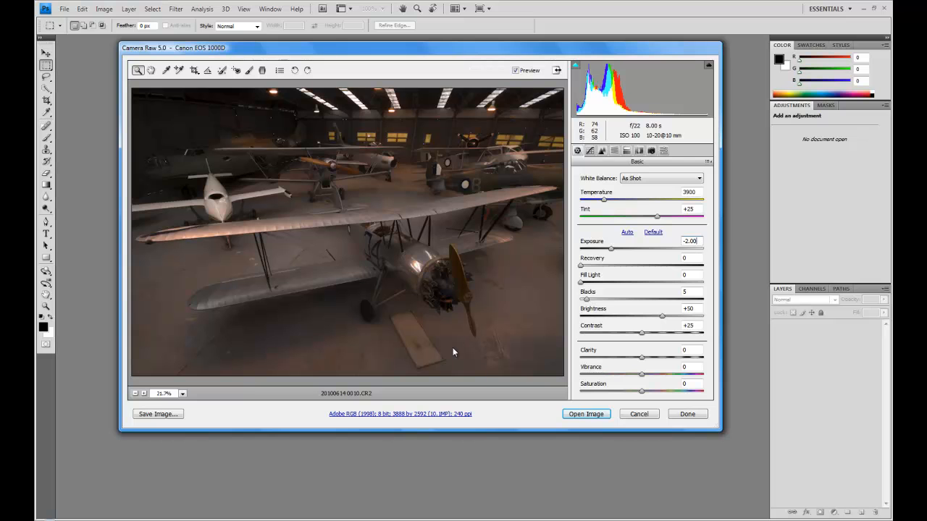
# Save a JPEG copy with "Exposure -2.00" after the document name
pyautogui.click(159, 414)
pyautogui.click(478, 194)
pyautogui.click(488, 194)
pyautogui.write('00')
pyautogui.press('Return')
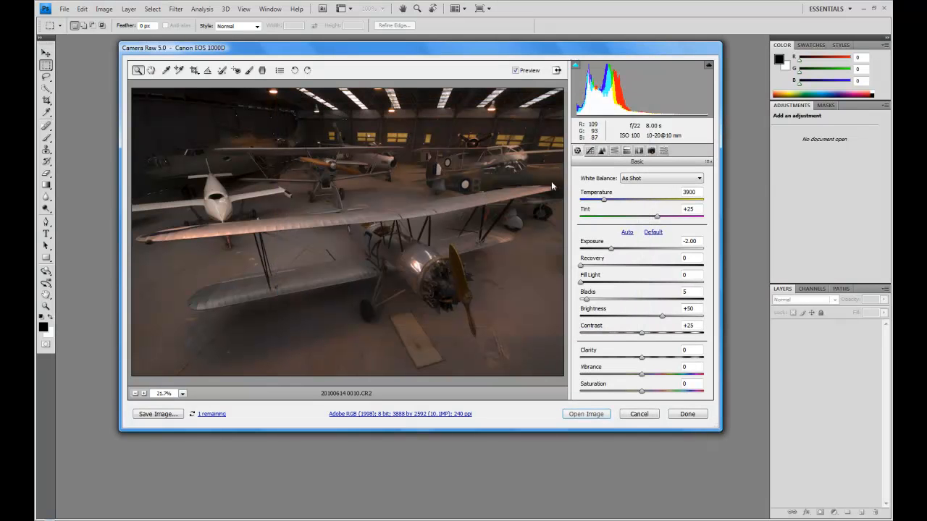
# Set the raw photo's exposure to -1.33
pyautogui.click(697, 241)
pyautogui.hotkey('shift', 'Left')
pyautogui.hotkey('shift', 'Left')
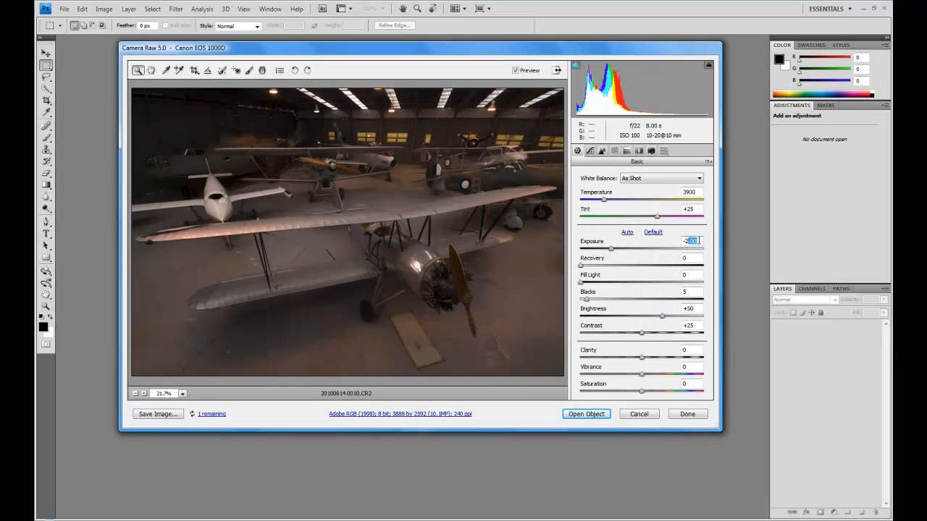
pyautogui.write('1.33')
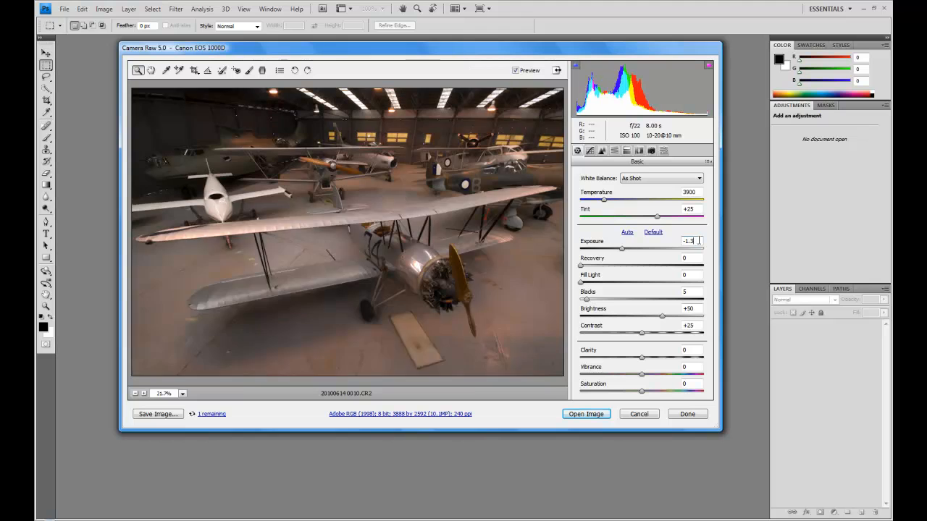
# Save a JPEG copy with "Exposure -1.33" after the document name
pyautogui.click(157, 414)
pyautogui.doubleClick(509, 194)
pyautogui.click(509, 194)
pyautogui.hotkey('shift', 'Left')
pyautogui.hotkey('shift', 'Left')
pyautogui.hotkey('shift', 'Left')
pyautogui.write('1')
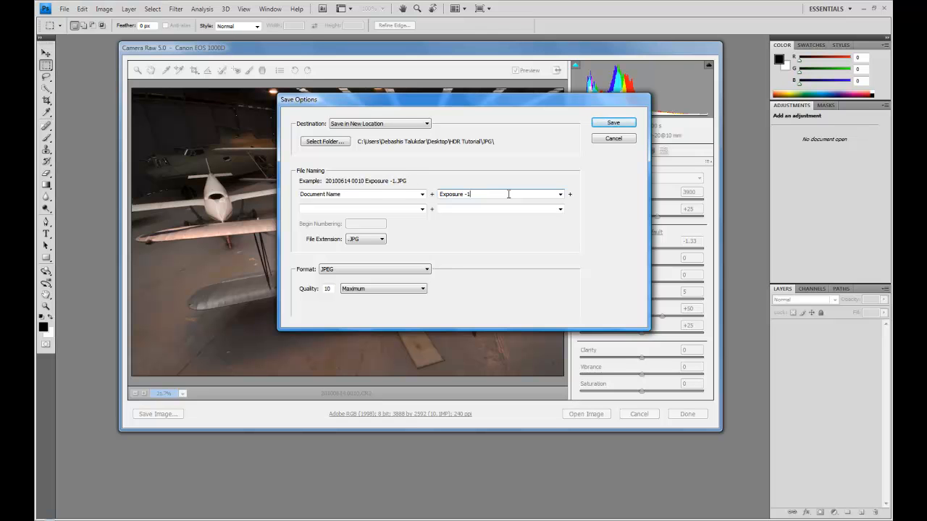
pyautogui.write('.33')
pyautogui.press('Return')
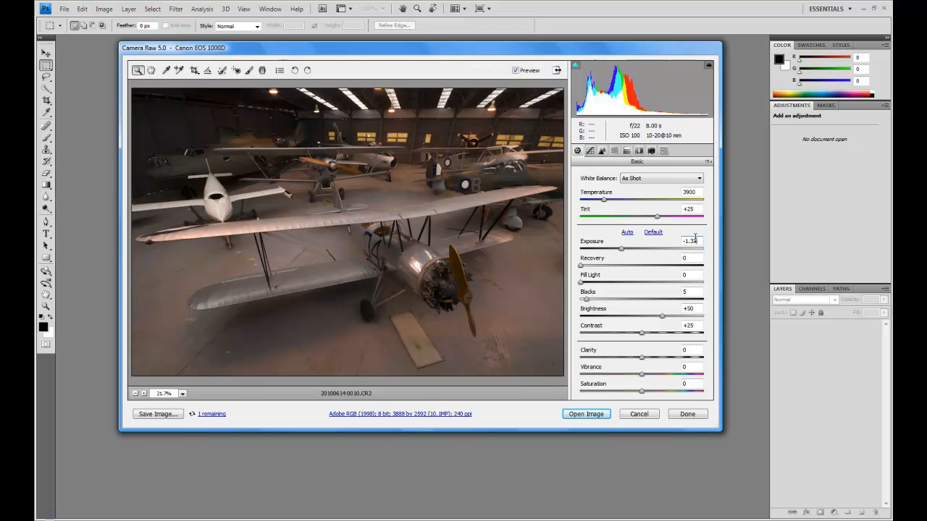
# Set the exposure to -0.67 and save a JPEG copy with "Exposure -0.67" after the document name
pyautogui.click(694, 240)
pyautogui.write('-0.67')
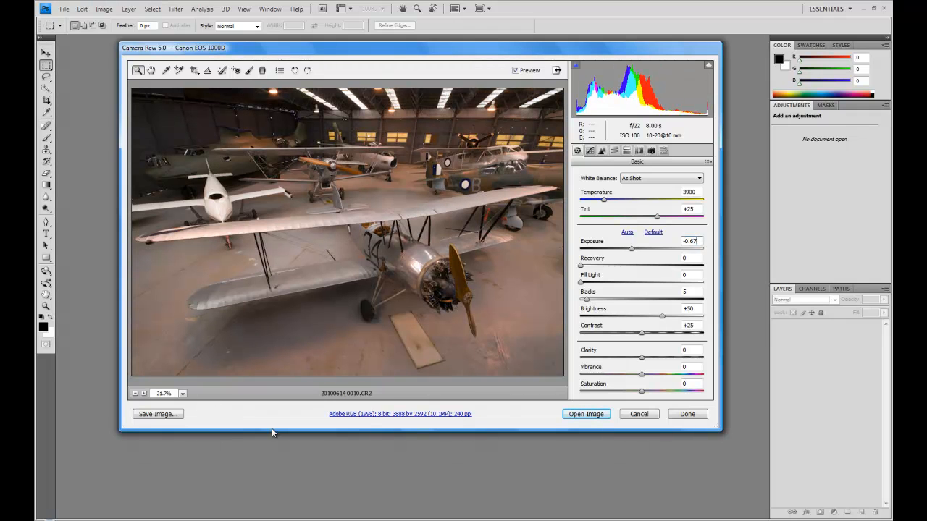
pyautogui.click(172, 416)
pyautogui.click(517, 194)
pyautogui.click(518, 194)
pyautogui.hotkey('shift', 'Left')
pyautogui.write('0.')
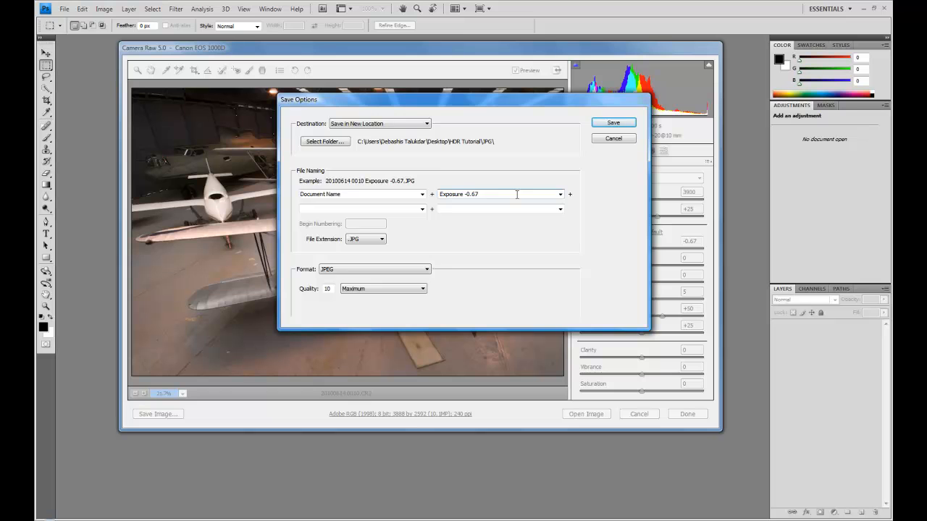
pyautogui.press('Return')
# Set the exposure to 0.00 and save a JPEG copy with "Exposure 0.00" after the document name
pyautogui.click(698, 240)
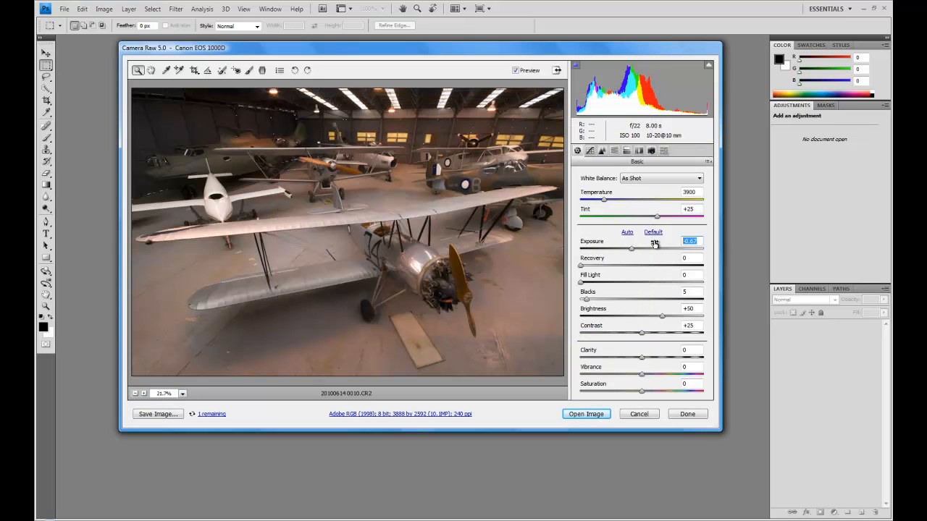
pyautogui.write('0.00')
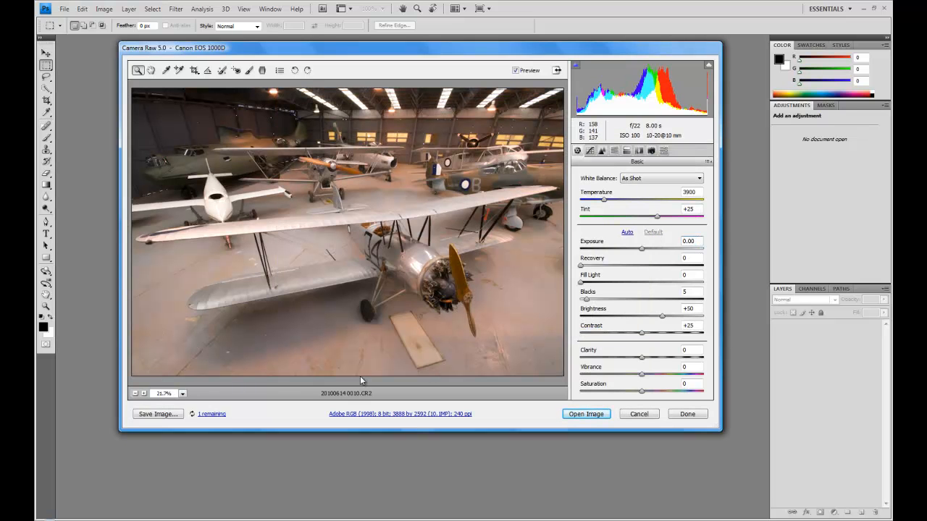
pyautogui.click(166, 415)
pyautogui.click(485, 192)
pyautogui.click(484, 192)
pyautogui.hotkey('shift', 'Left')
pyautogui.hotkey('shift', 'Left')
pyautogui.hotkey('shift', 'Left')
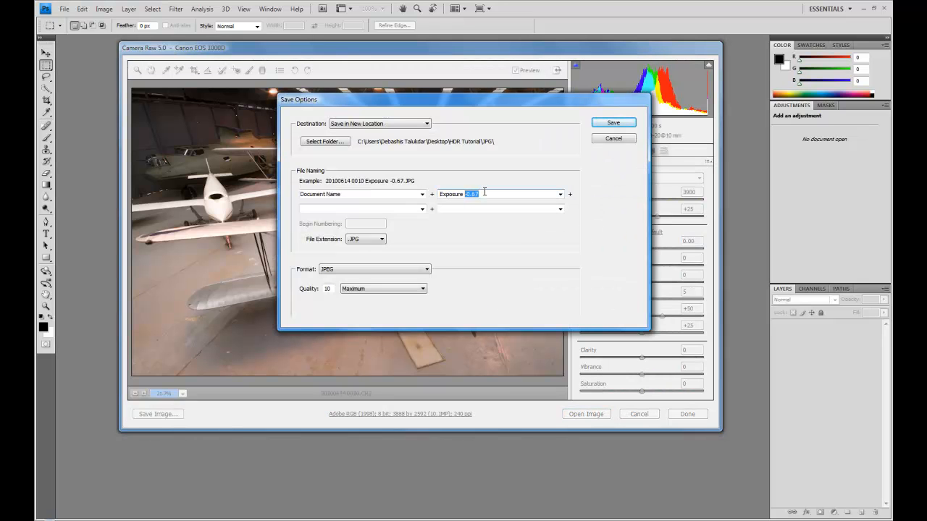
pyautogui.write('0.00')
pyautogui.press('Return')
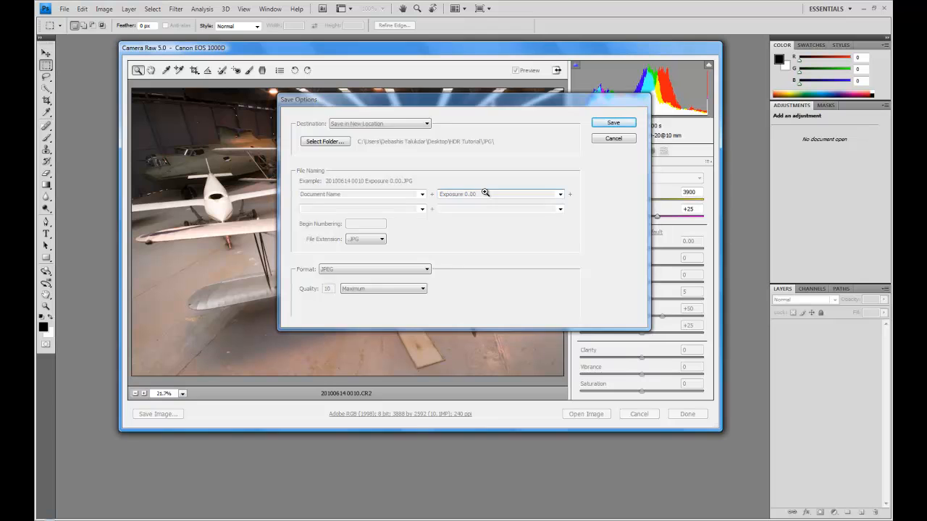
# Set the raw photo's exposure to +0.67
pyautogui.click(698, 240)
pyautogui.hotkey('shift', 'Left')
pyautogui.hotkey('shift', 'Left')
pyautogui.write('67')
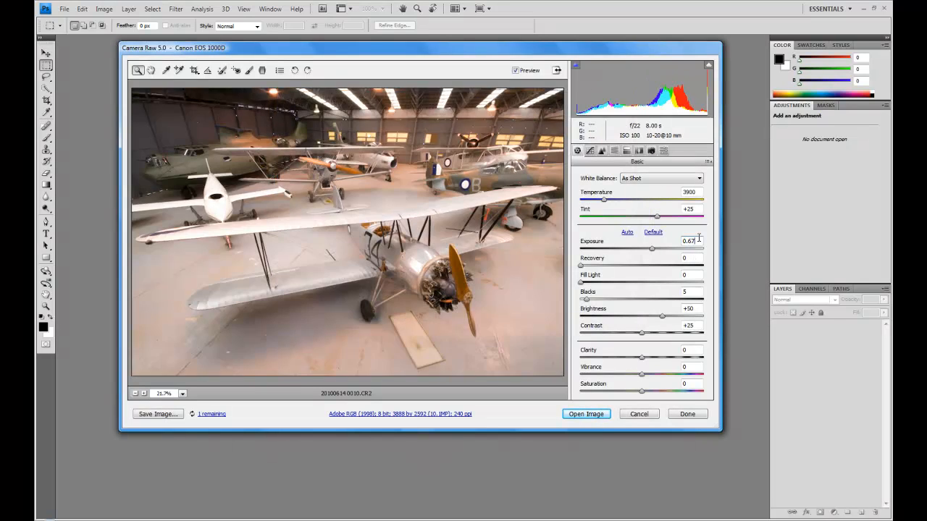
# Save a JPEG copy with "Exposure 0.67" after the document name
pyautogui.click(181, 417)
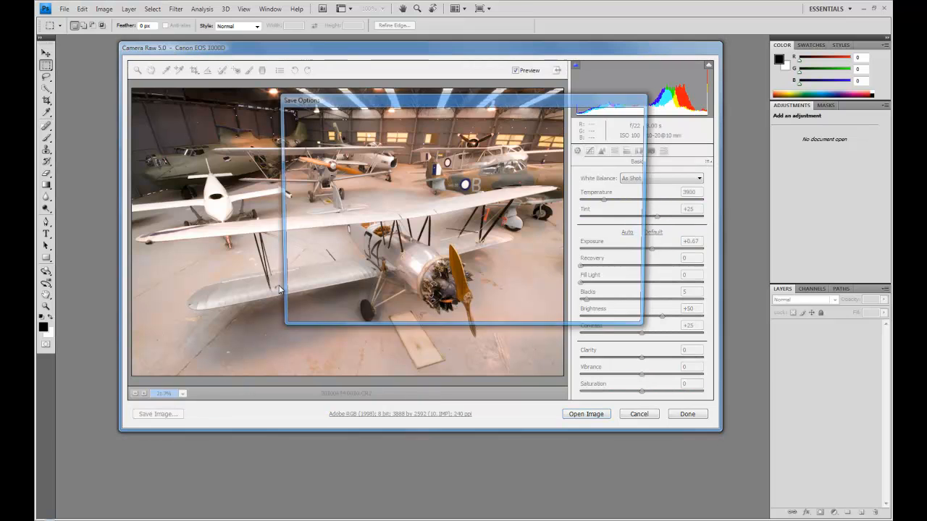
pyautogui.click(498, 195)
pyautogui.click(498, 195)
pyautogui.hotkey('shift', 'Left')
pyautogui.hotkey('shift', 'Left')
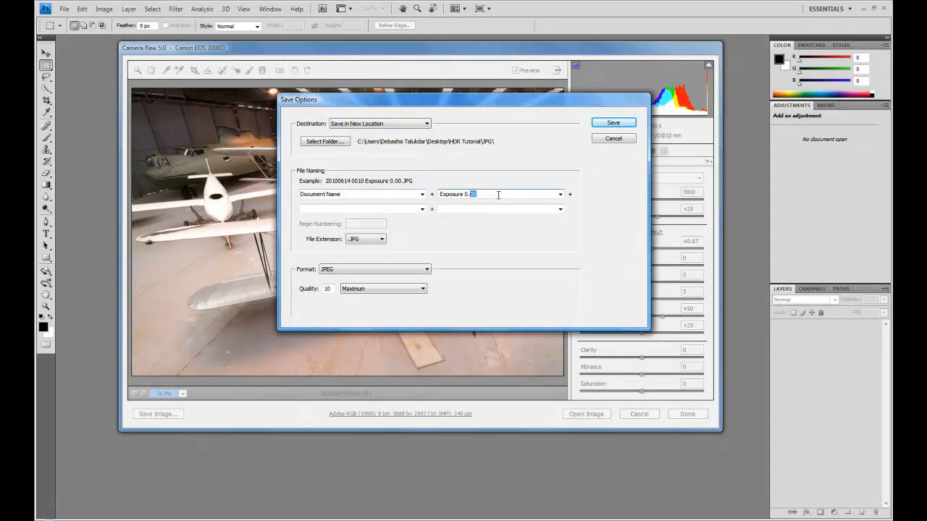
pyautogui.write('67')
pyautogui.press('Return')
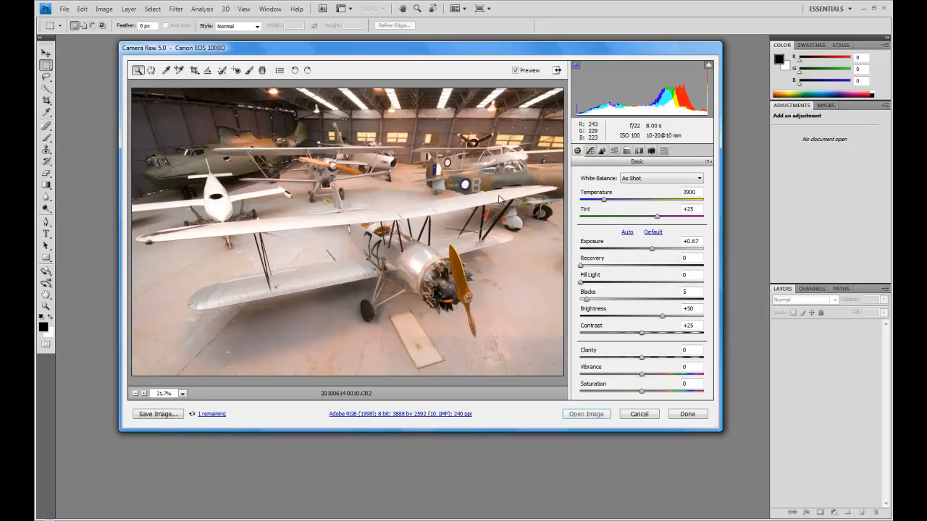
# Set the raw photo's exposure to +1.33
pyautogui.moveTo(698, 239); pyautogui.dragTo(687, 240)
pyautogui.write('1.33')
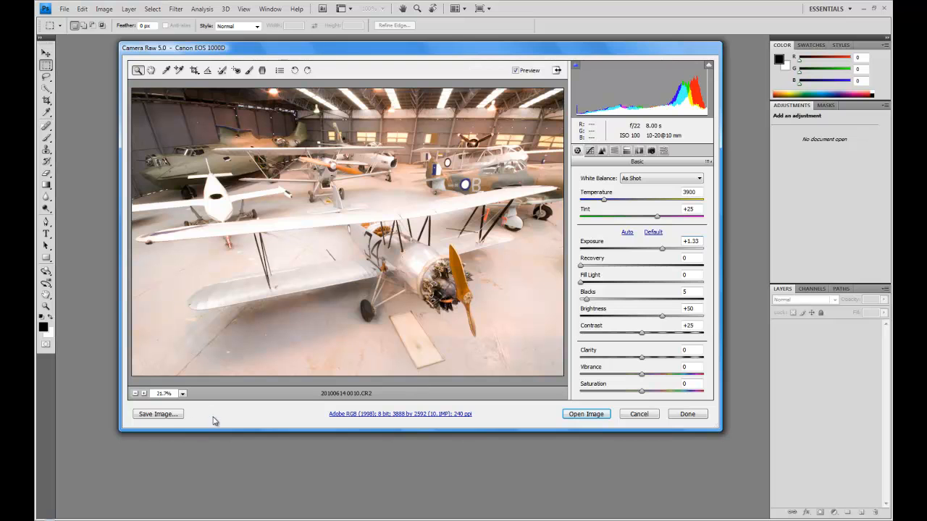
# Save a JPEG copy with "Exposure 1.33" after the document name
pyautogui.click(157, 414)
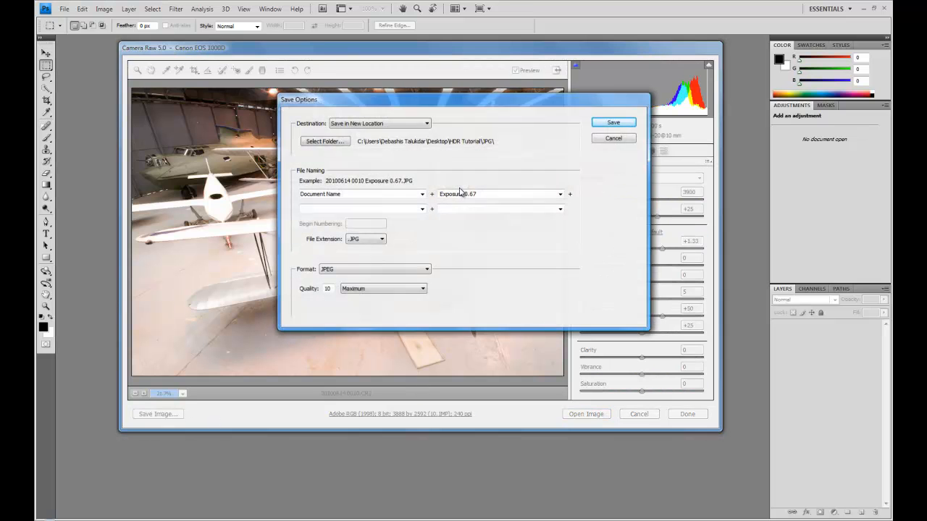
pyautogui.click(534, 193)
pyautogui.click(534, 194)
pyautogui.hotkey('shift', 'Left')
pyautogui.hotkey('shift', 'Left')
pyautogui.hotkey('shift', 'Left')
pyautogui.hotkey('shift', 'Left')
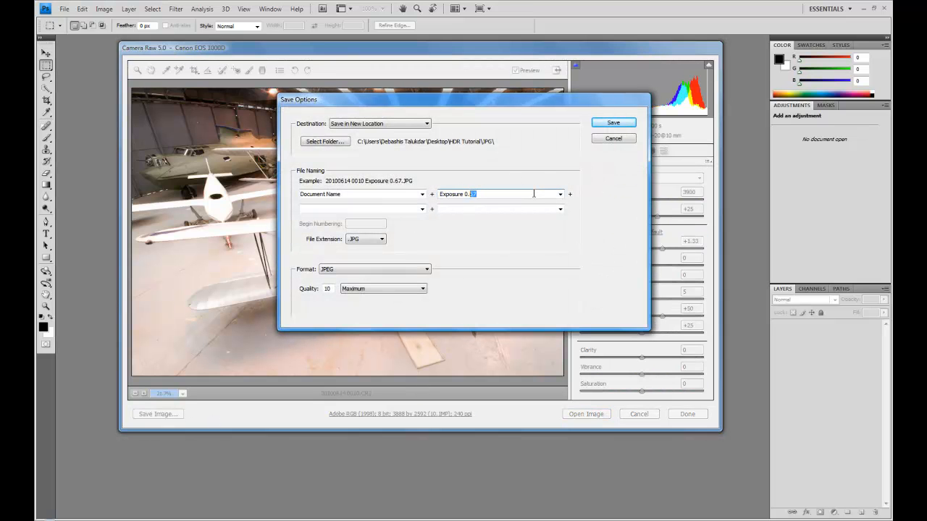
pyautogui.write('1.33')
pyautogui.press('Return')
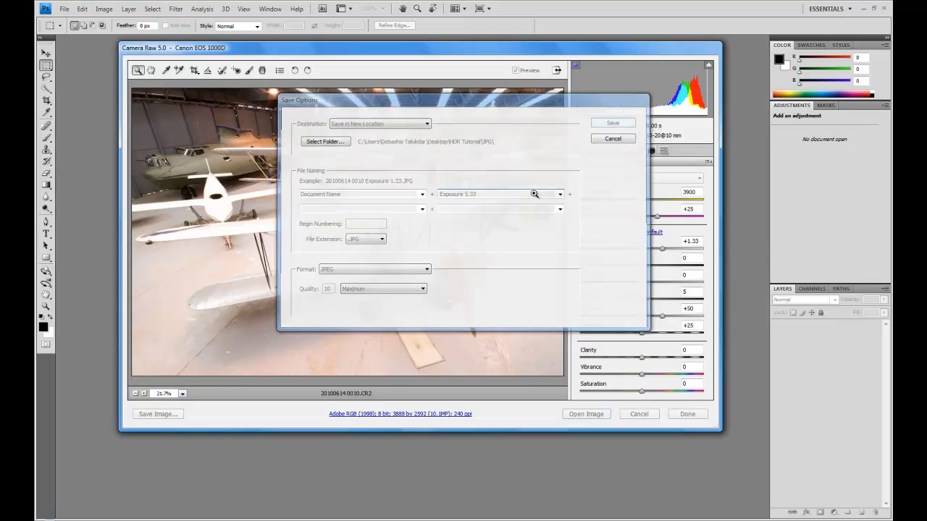
# Set the raw photo's exposure to +2.00
pyautogui.press('BackSpace')
pyautogui.press('BackSpace')
pyautogui.press('BackSpace')
pyautogui.press('BackSpace')
pyautogui.write('2.0')
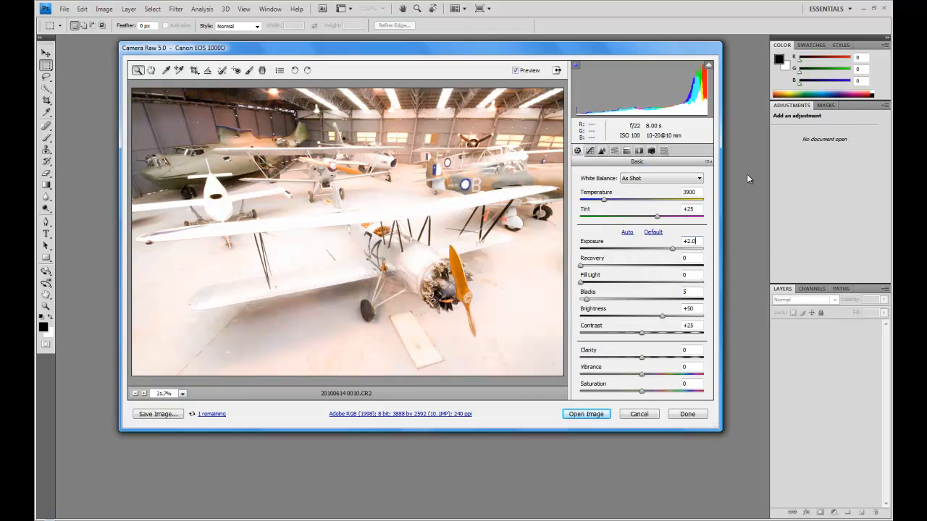
# Save a JPEG copy with "Exposure 2.00" after the document name
pyautogui.click(172, 416)
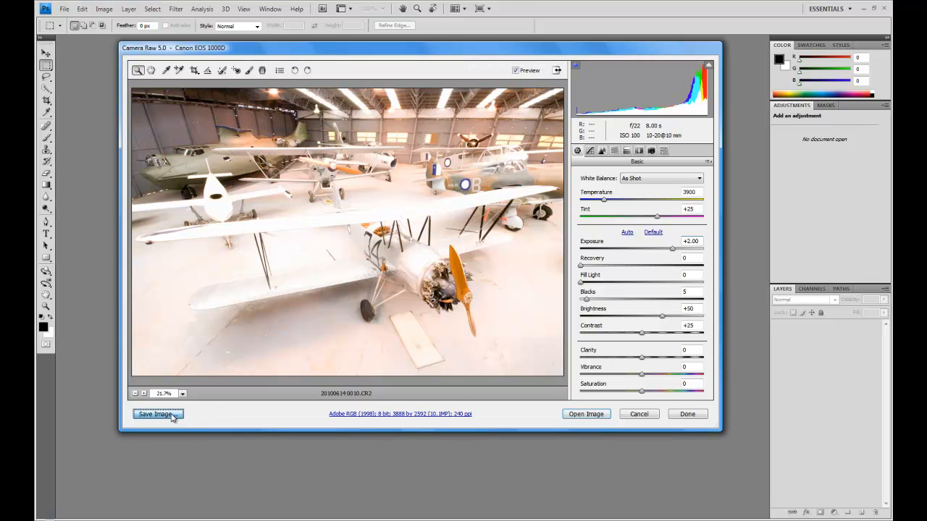
pyautogui.click(509, 194)
pyautogui.click(510, 194)
pyautogui.hotkey('shift', 'Left')
pyautogui.hotkey('shift', 'Left')
pyautogui.hotkey('shift', 'Left')
pyautogui.hotkey('shift', 'Left')
pyautogui.write('2.00')
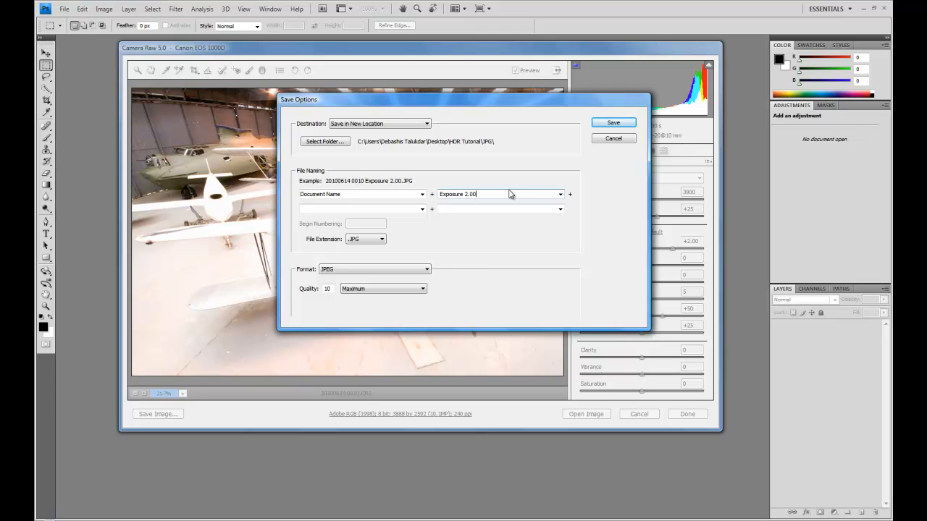
pyautogui.press('Return')
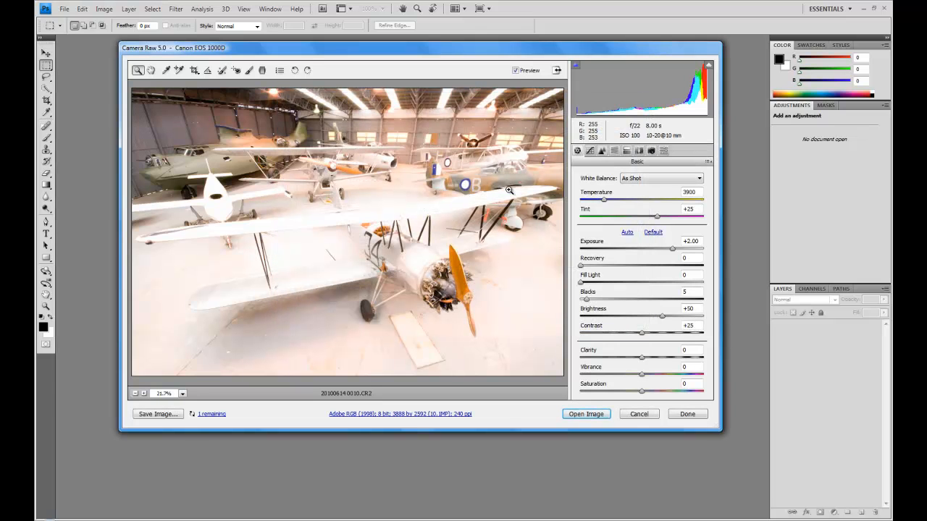
# Reset the raw photo's exposure to 0
pyautogui.click(692, 241)
pyautogui.doubleClick(672, 248)
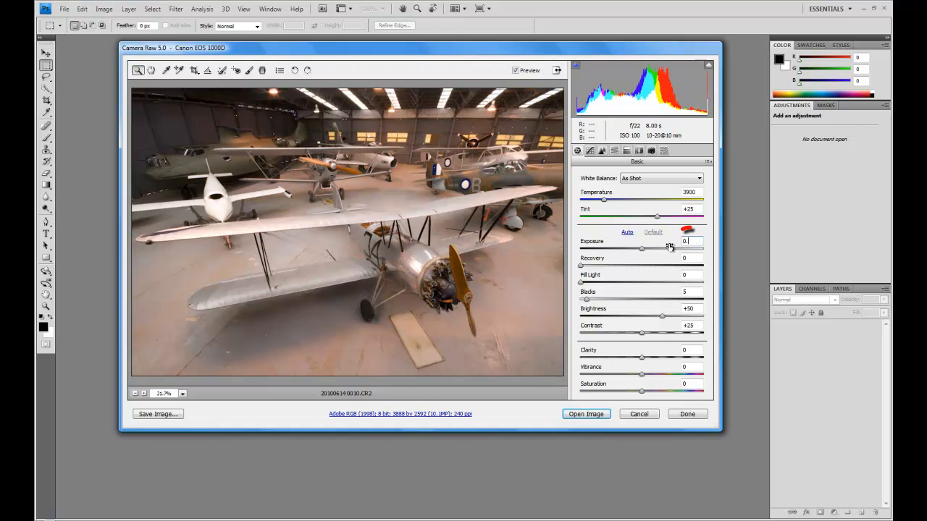